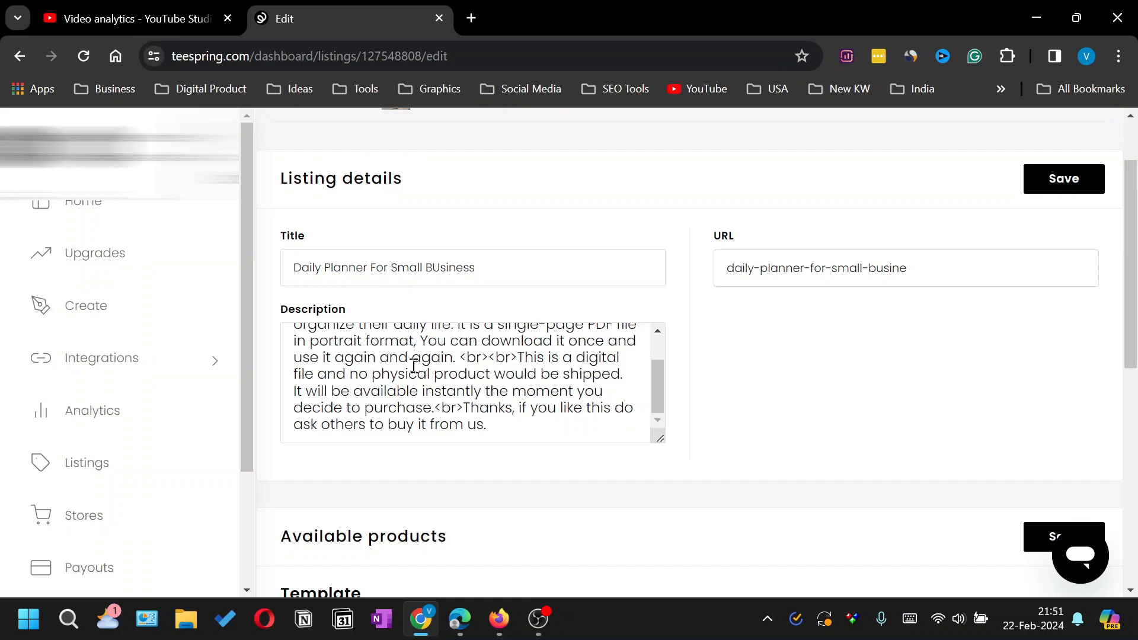
- Review the Daily Planner listing's description, US price and product images on its edit page
scroll(510, 368, "down", 3)
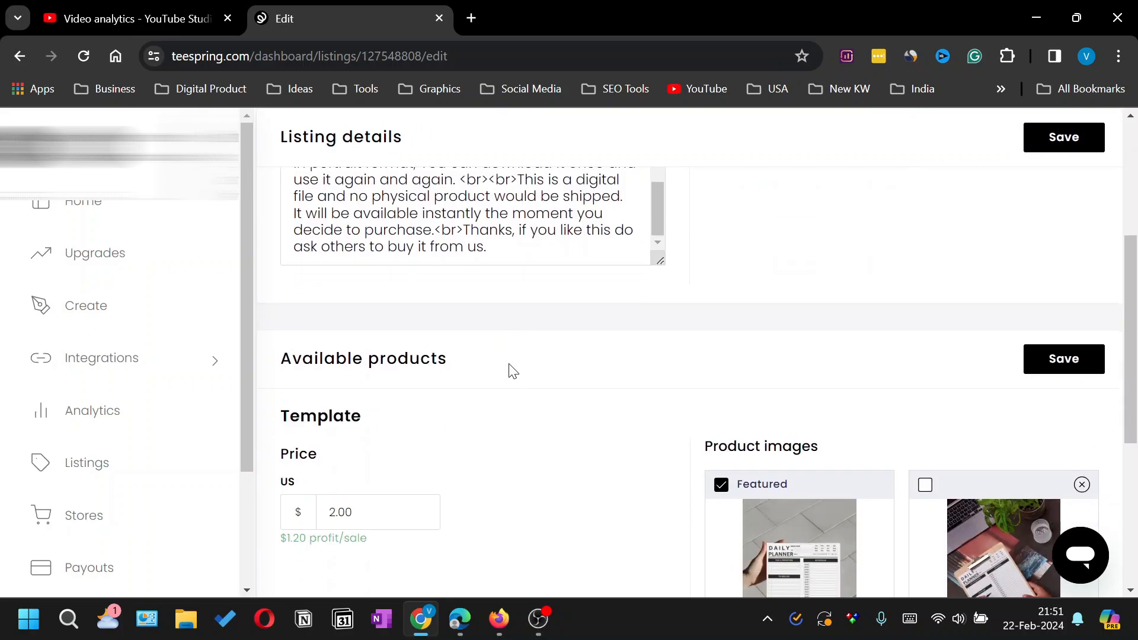
scroll(514, 371, "down", 3)
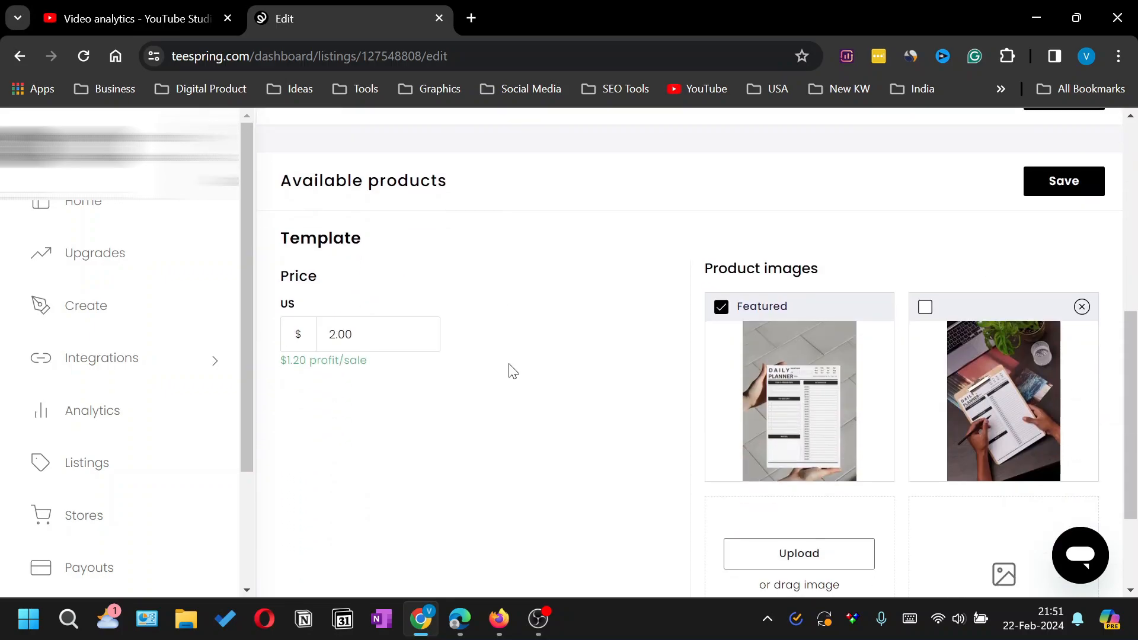
scroll(513, 370, "down", 2)
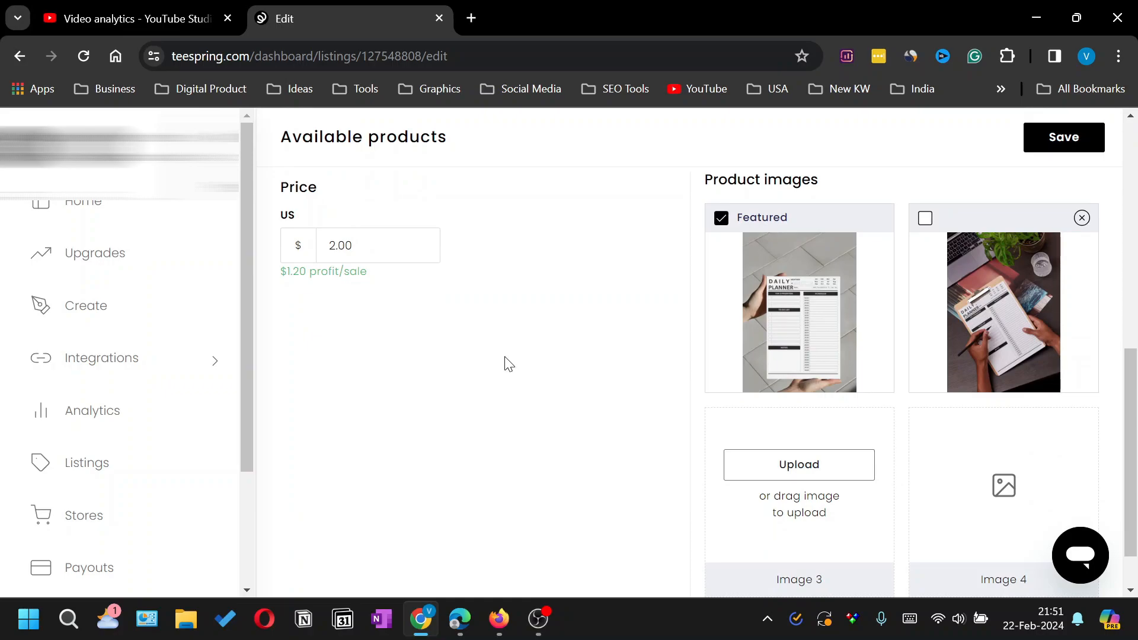
mouse_move(787, 362)
scroll(798, 518, "down", 1)
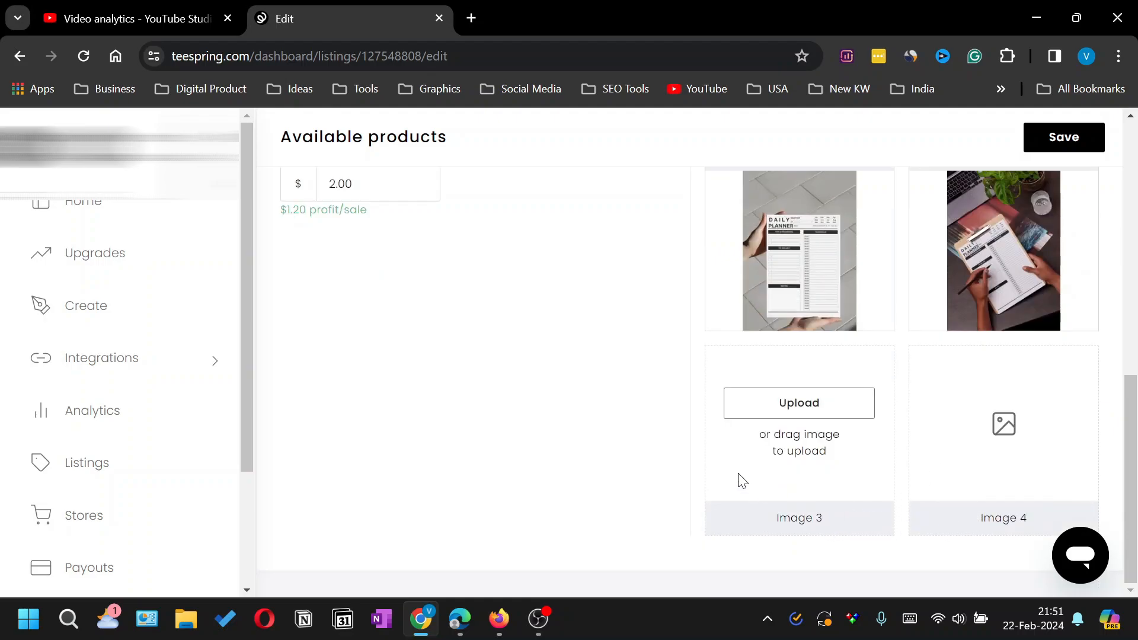
scroll(562, 371, "up", 2)
scroll(563, 371, "up", 1)
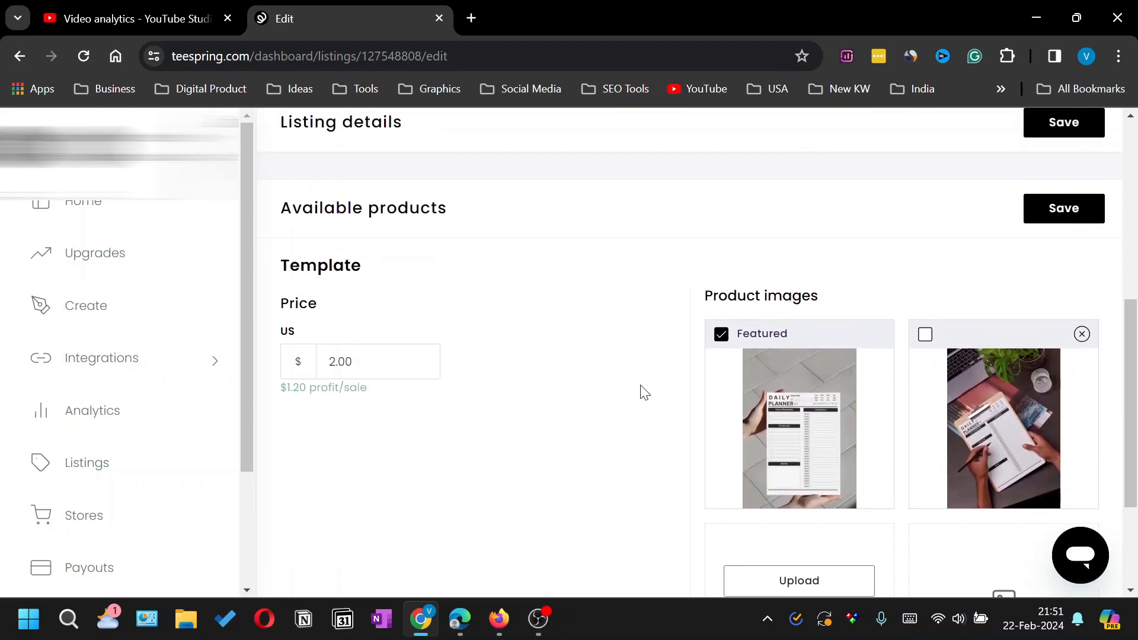
scroll(628, 427, "down", 2)
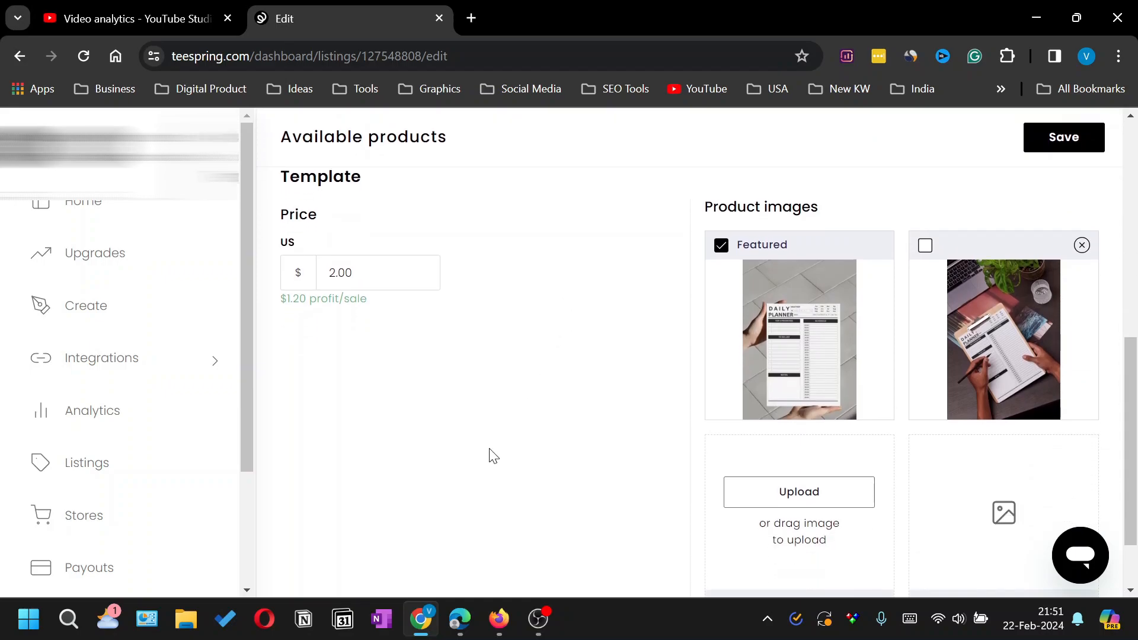
- Switch to the Canva design and view the daily planner page and its mockup pages in full screen
left_click(459, 620)
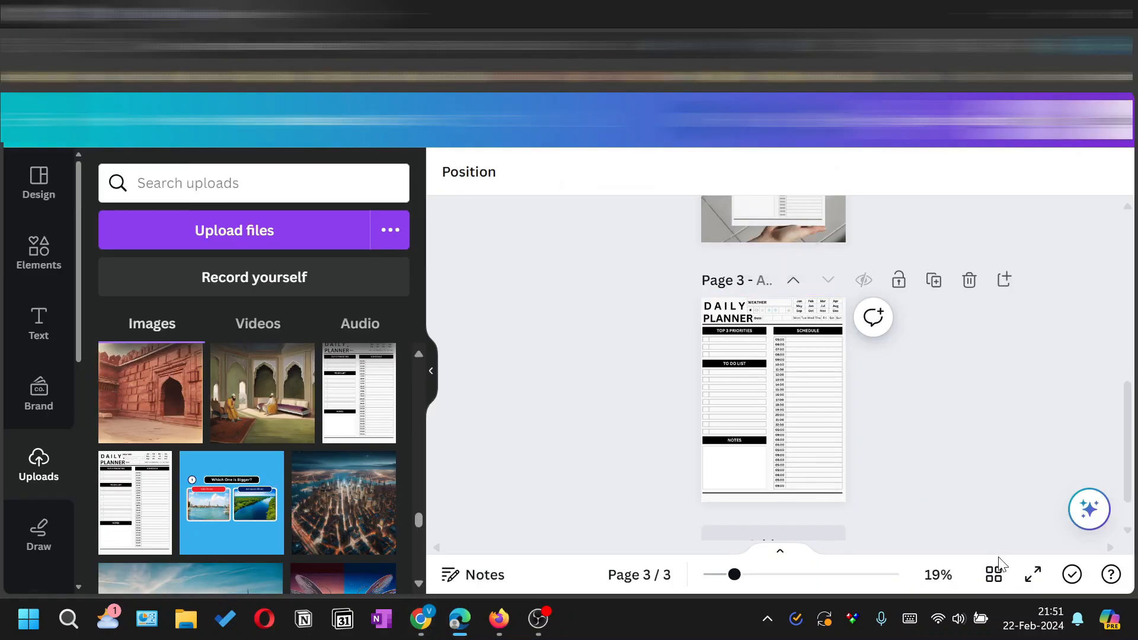
left_click(1033, 574)
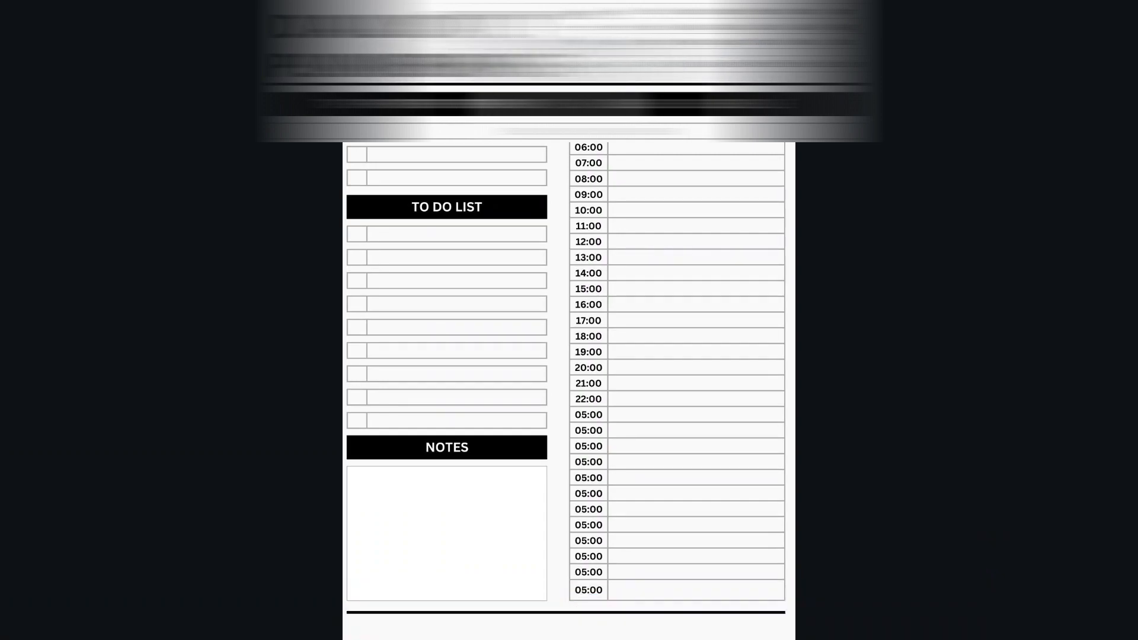
key("Escape")
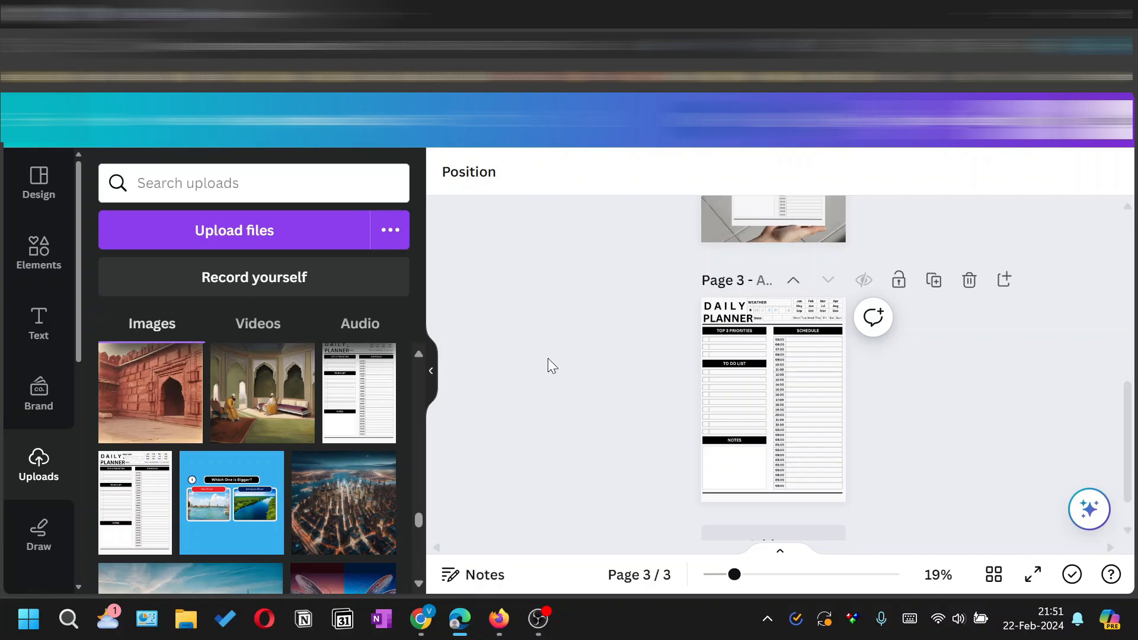
scroll(595, 337, "up", 8)
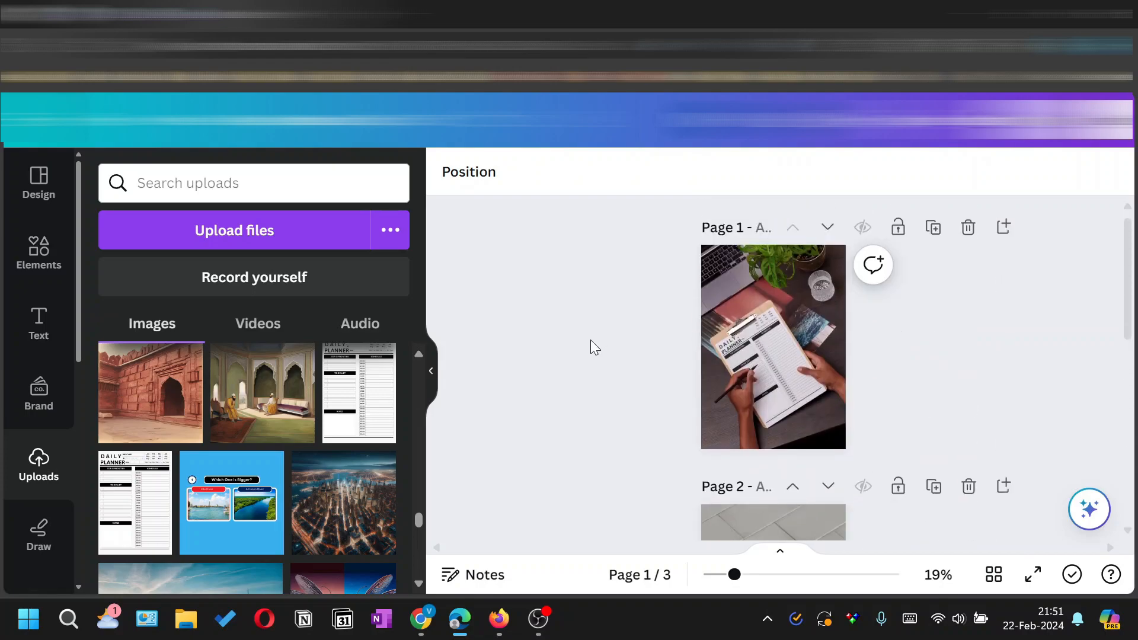
left_click(1032, 574)
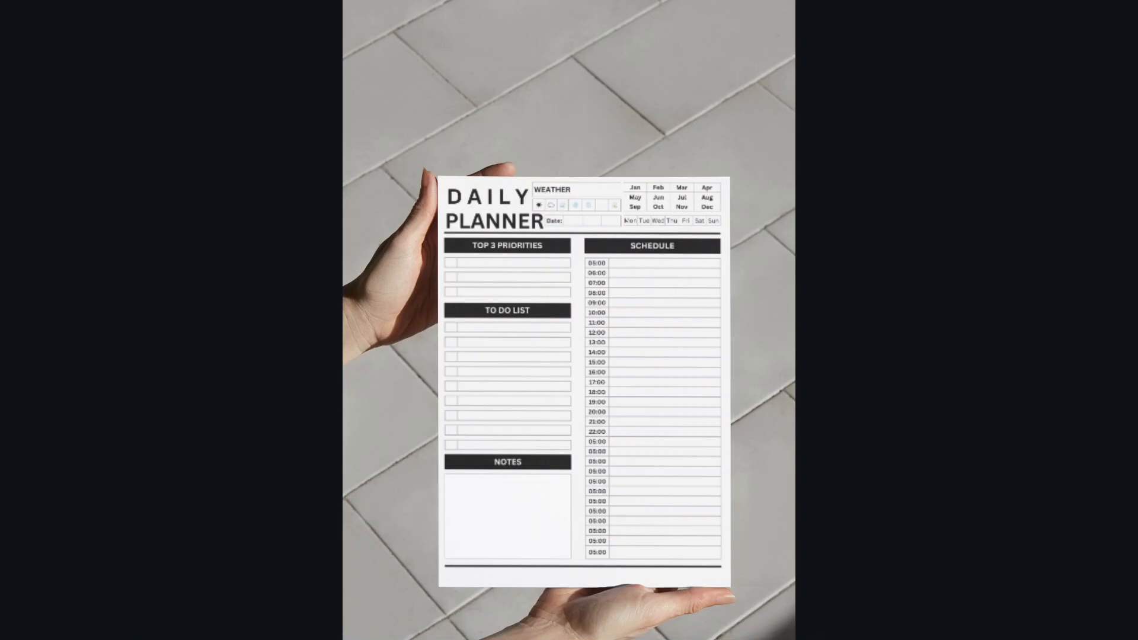
key("Escape")
scroll(645, 372, "up", 1)
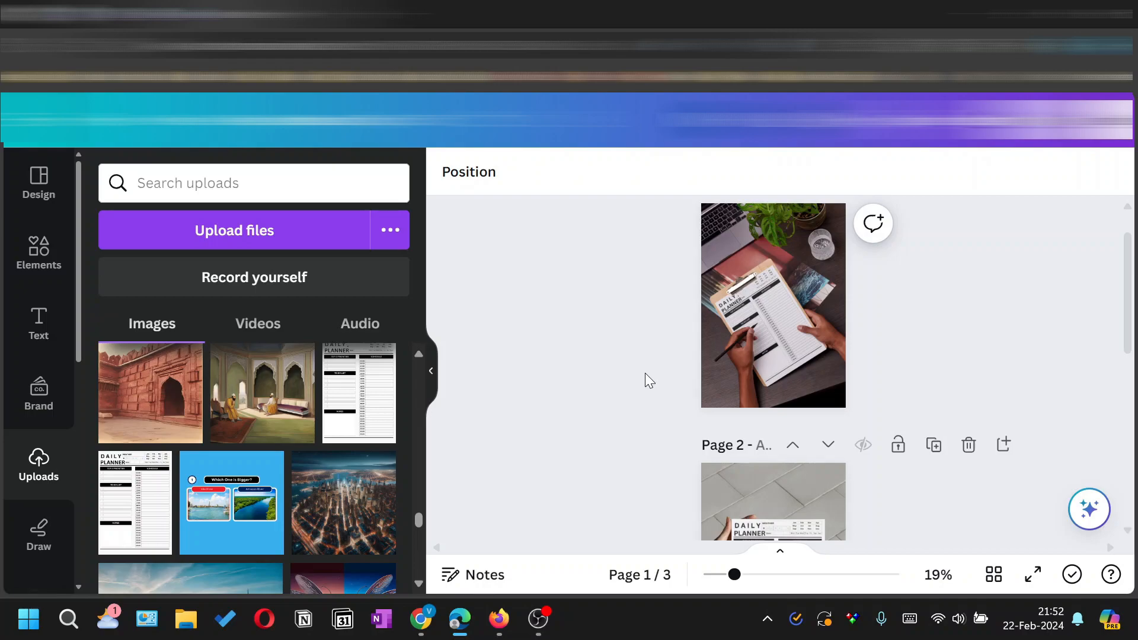
- Add a blank page after page 3 and search the elements for "mockup"
scroll(606, 378, "down", 10)
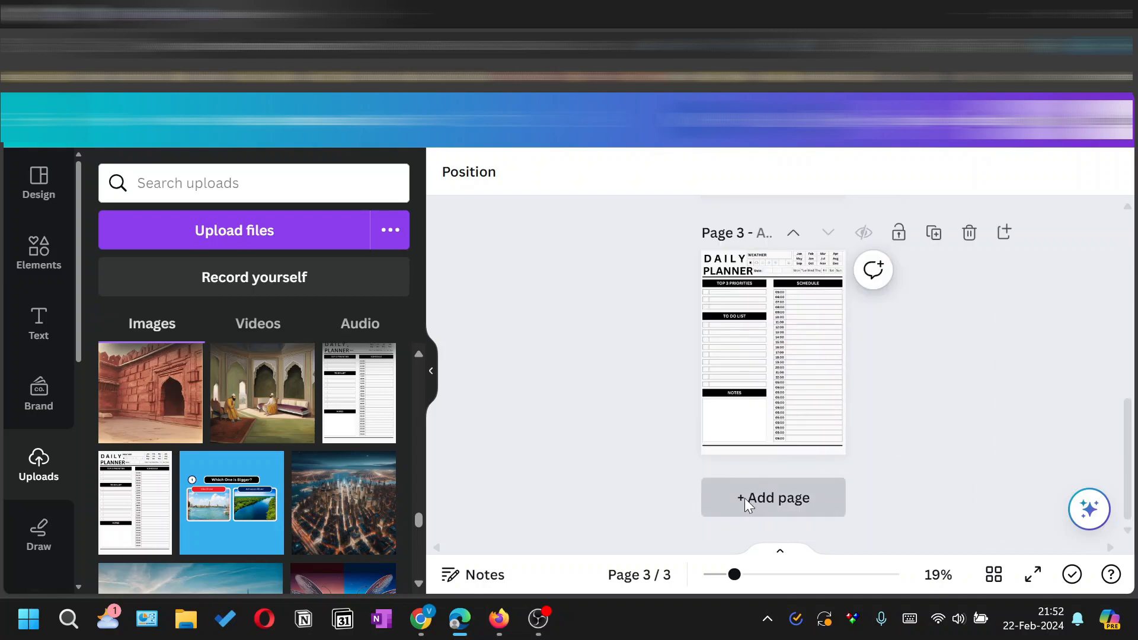
key("ctrl+Return")
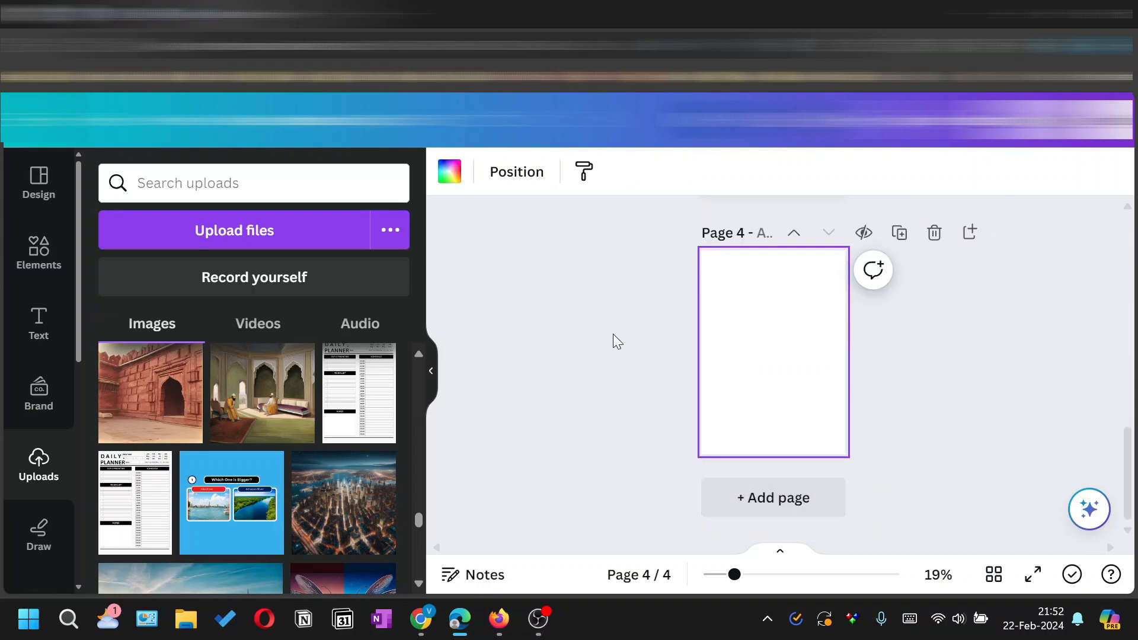
left_click(38, 253)
left_click(222, 182)
key("Return")
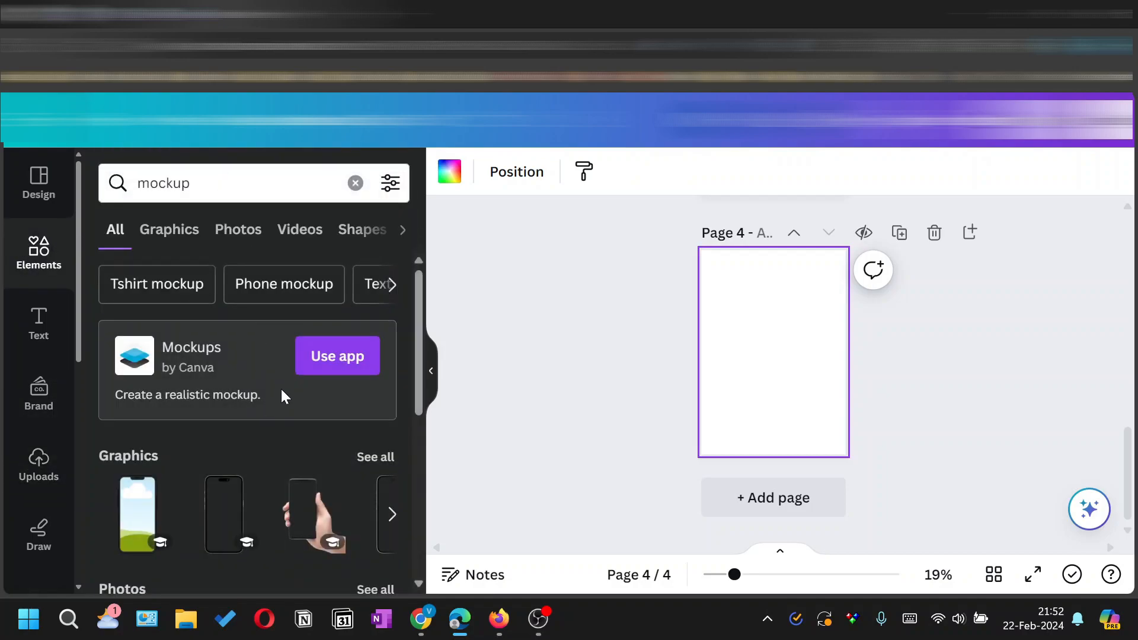
- Look through the Mockups app and the full set of frames found for "mockup"
left_click(319, 363)
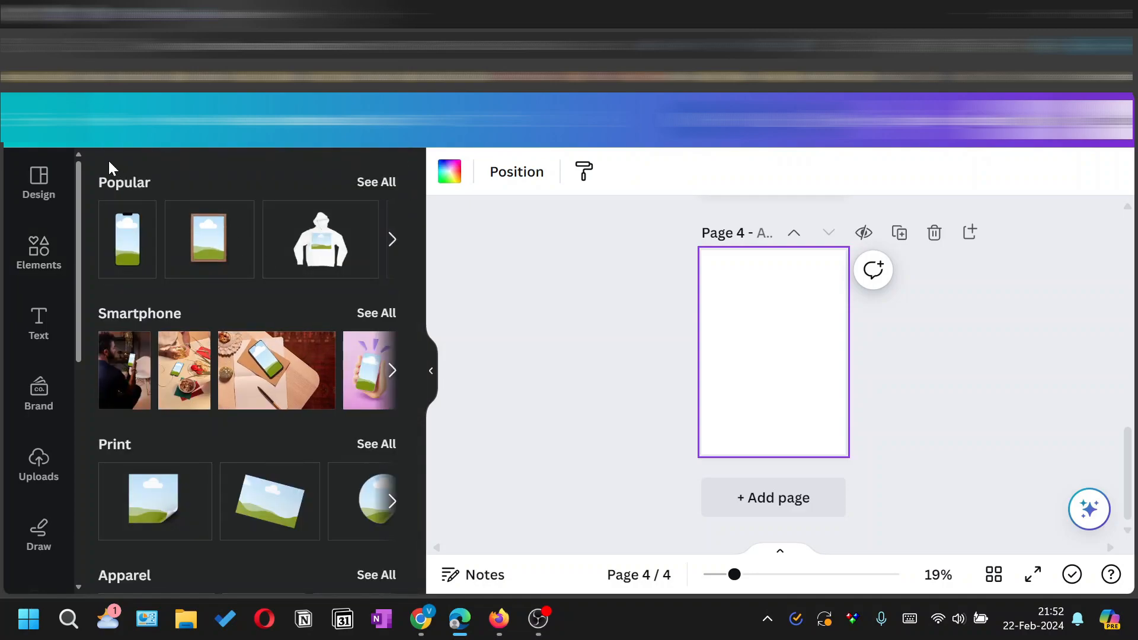
left_click(50, 263)
scroll(199, 382, "down", 3)
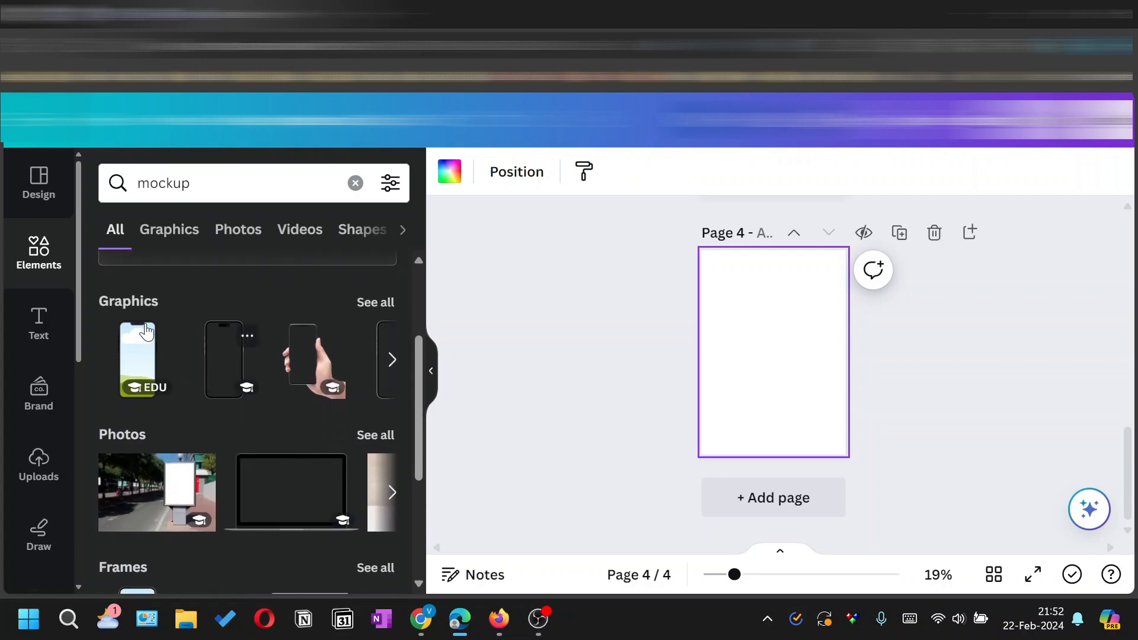
scroll(173, 343, "down", 4)
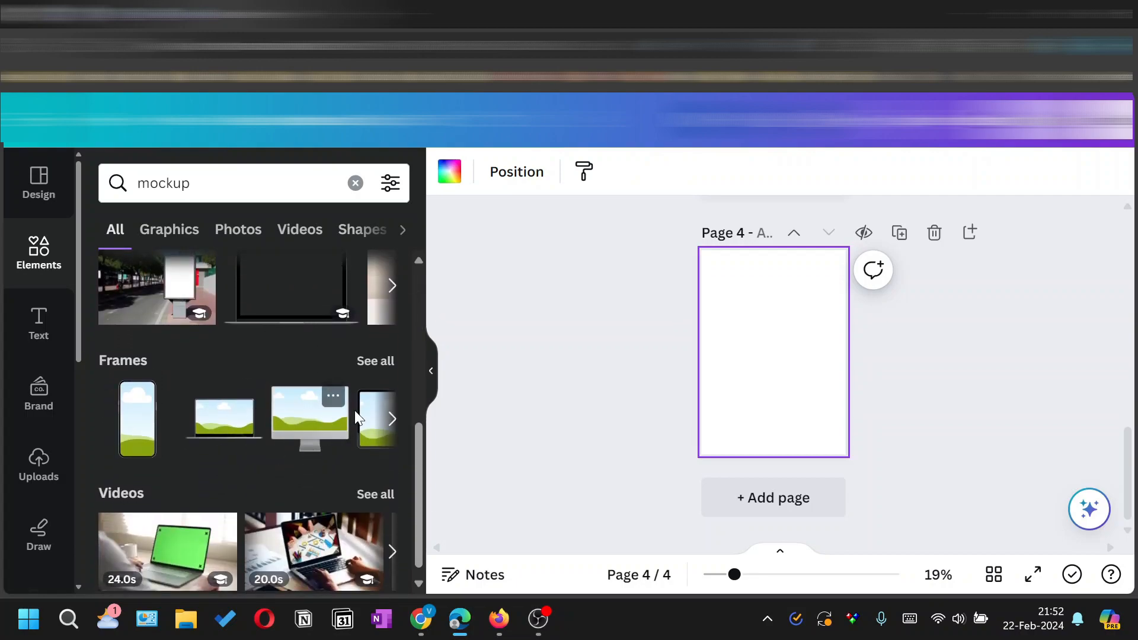
left_click(375, 361)
scroll(276, 422, "down", 1)
scroll(274, 422, "down", 5)
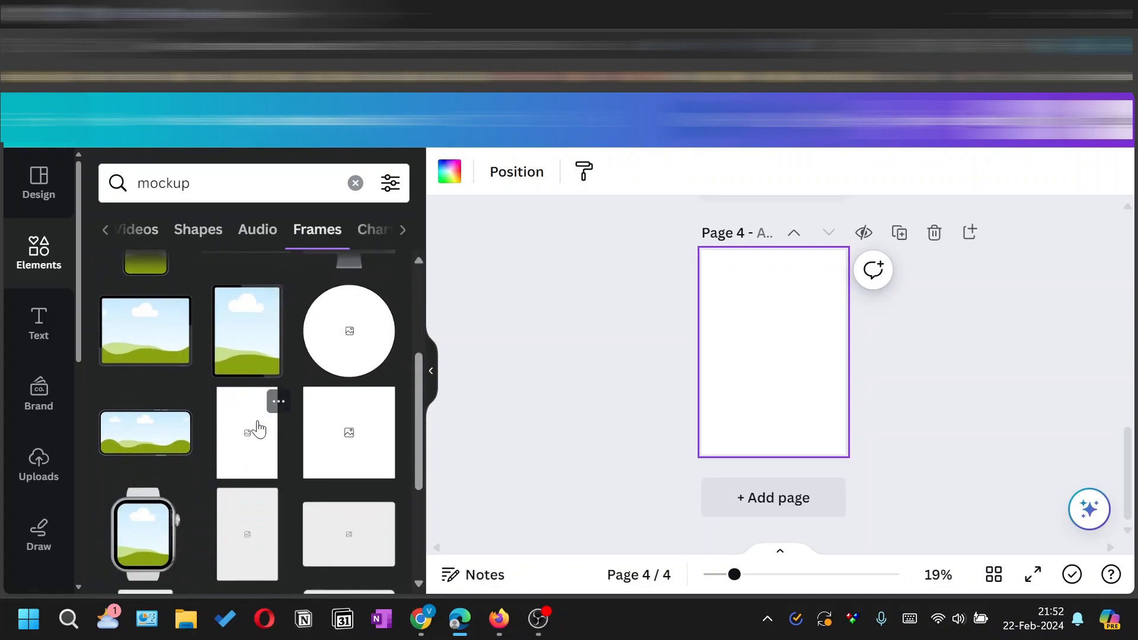
scroll(245, 439, "down", 5)
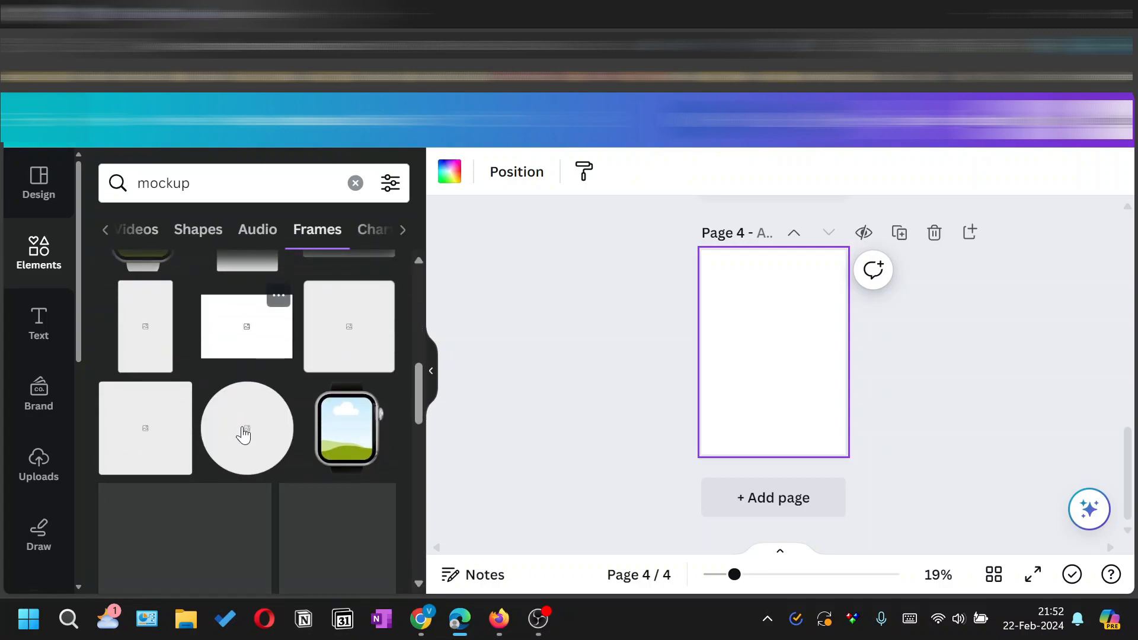
scroll(243, 436, "up", 10)
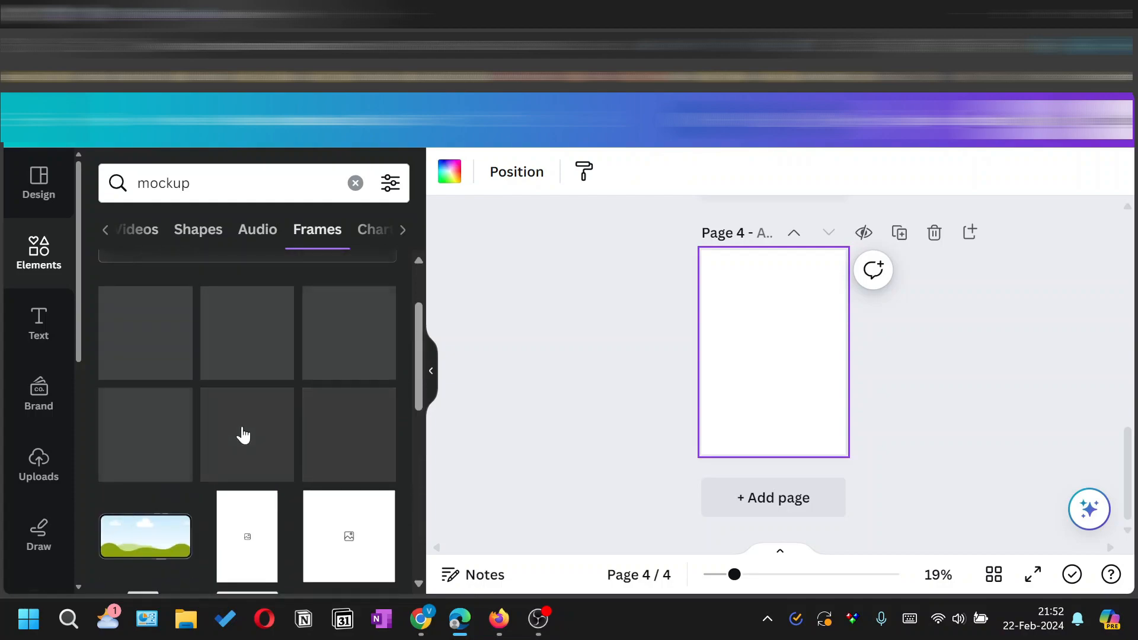
scroll(243, 436, "down", 2)
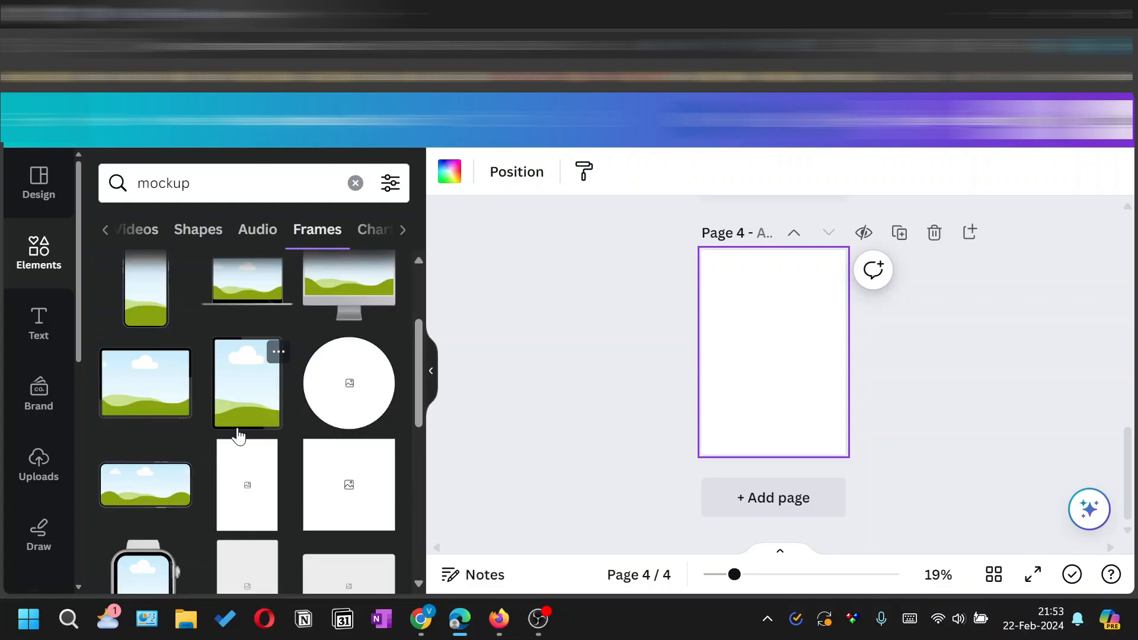
scroll(239, 436, "up", 3)
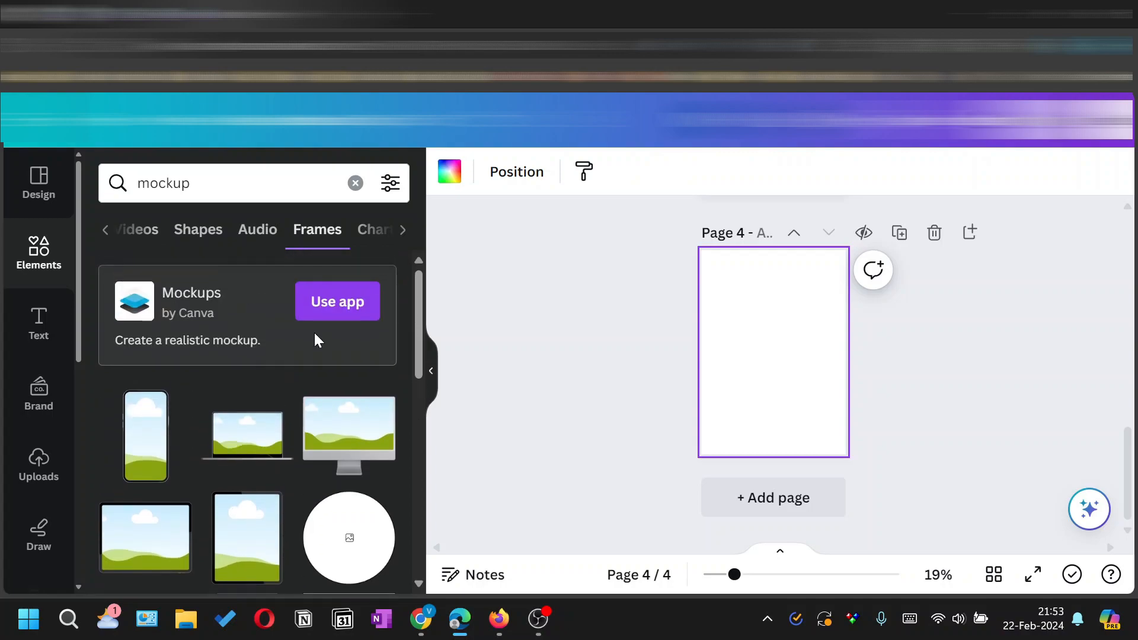
- Add the blue upright card mockup with the pink flower from the Mockups app's Print collection to page 4
left_click(343, 302)
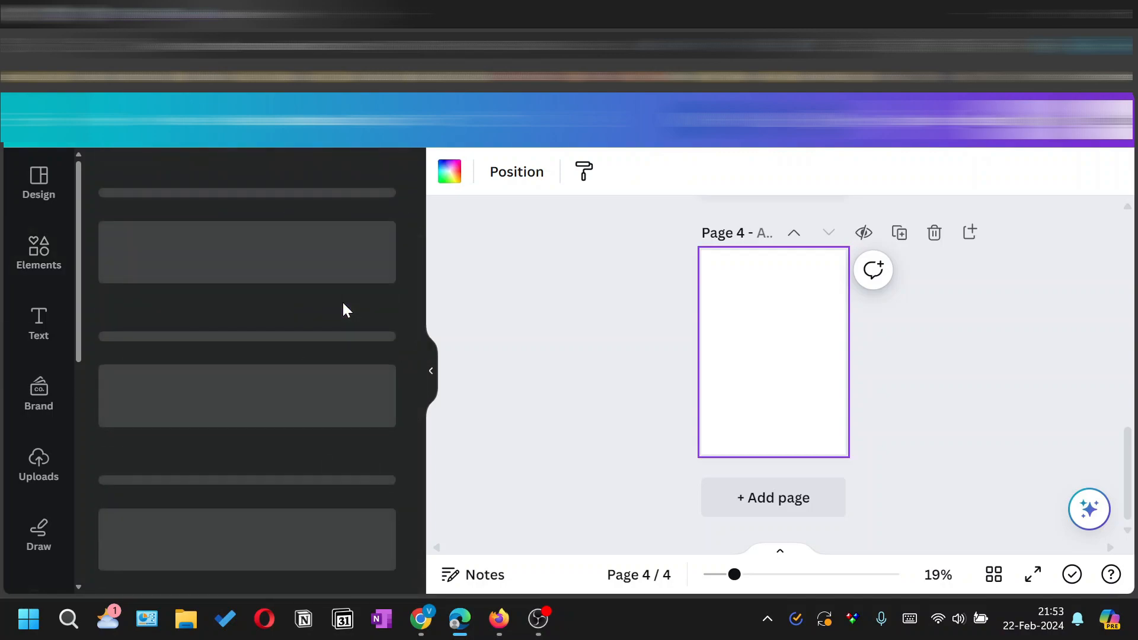
scroll(263, 457, "down", 2)
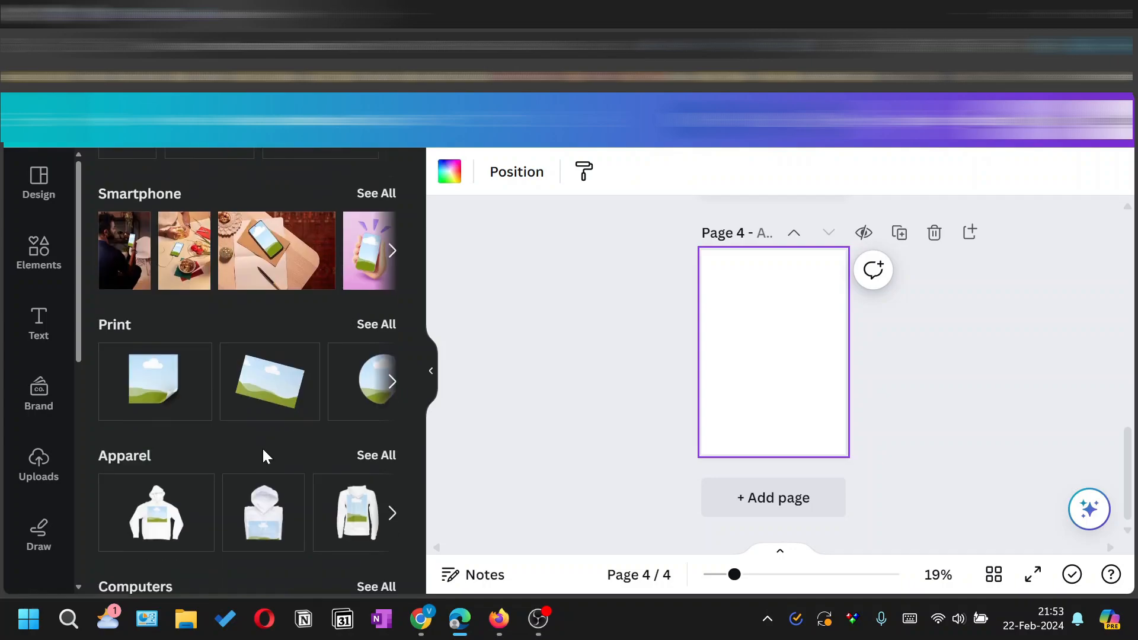
left_click(376, 310)
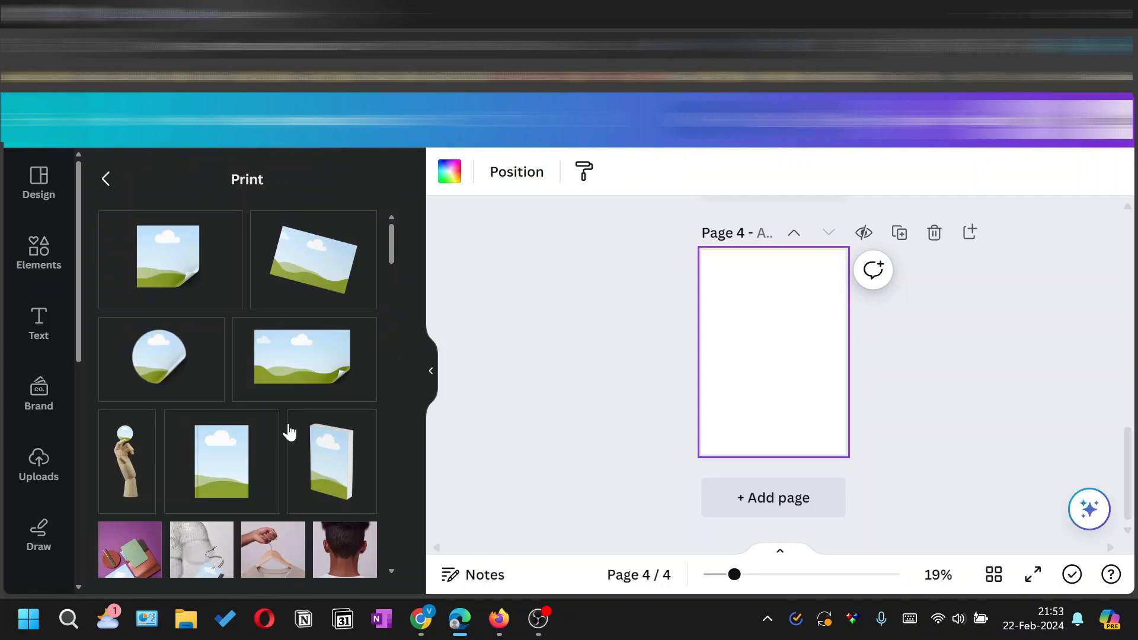
scroll(289, 432, "down", 5)
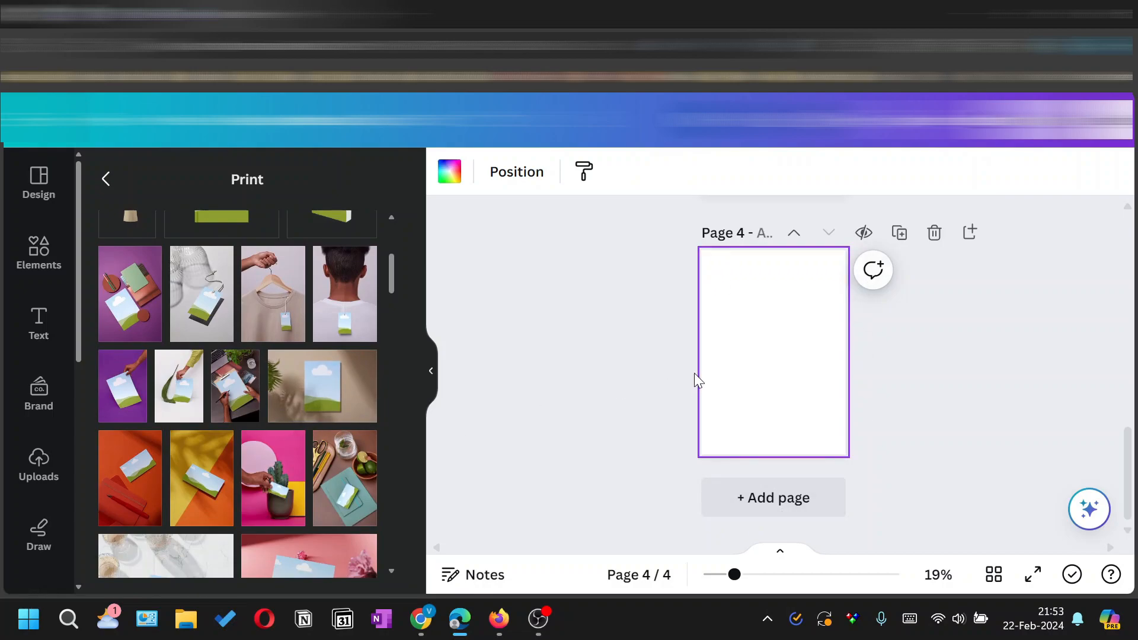
scroll(237, 432, "down", 7)
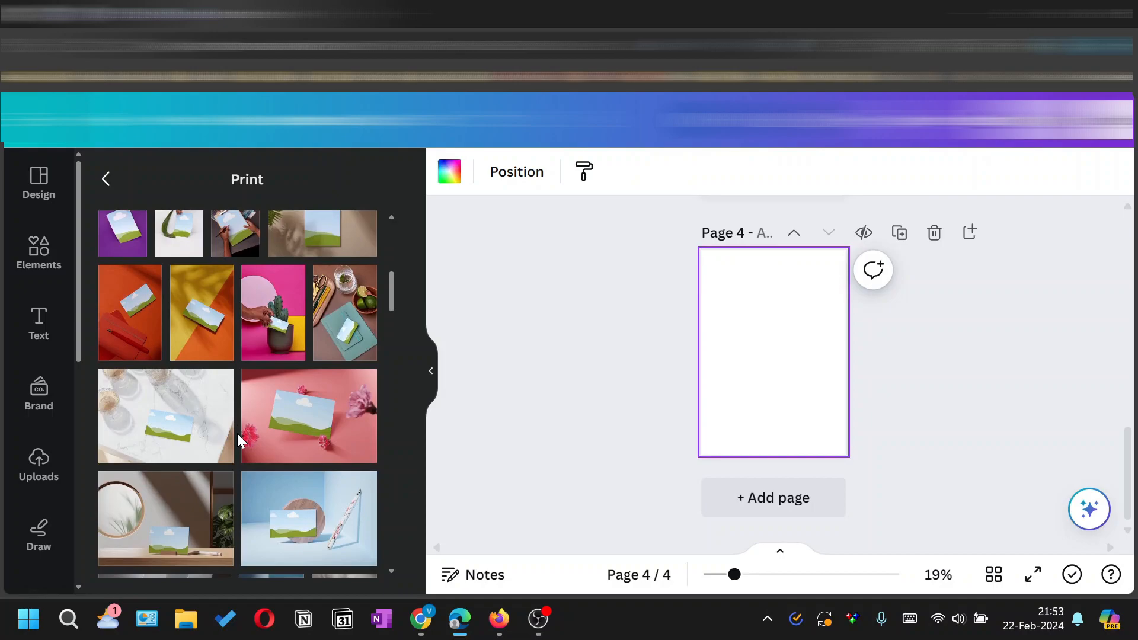
scroll(237, 433, "down", 1)
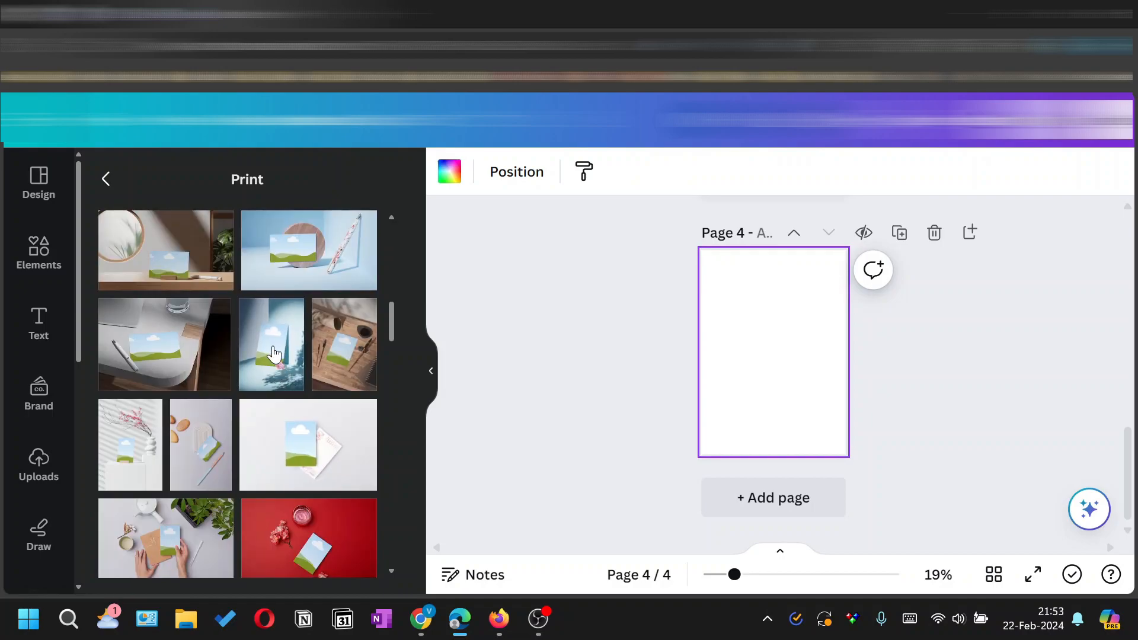
left_click(270, 349)
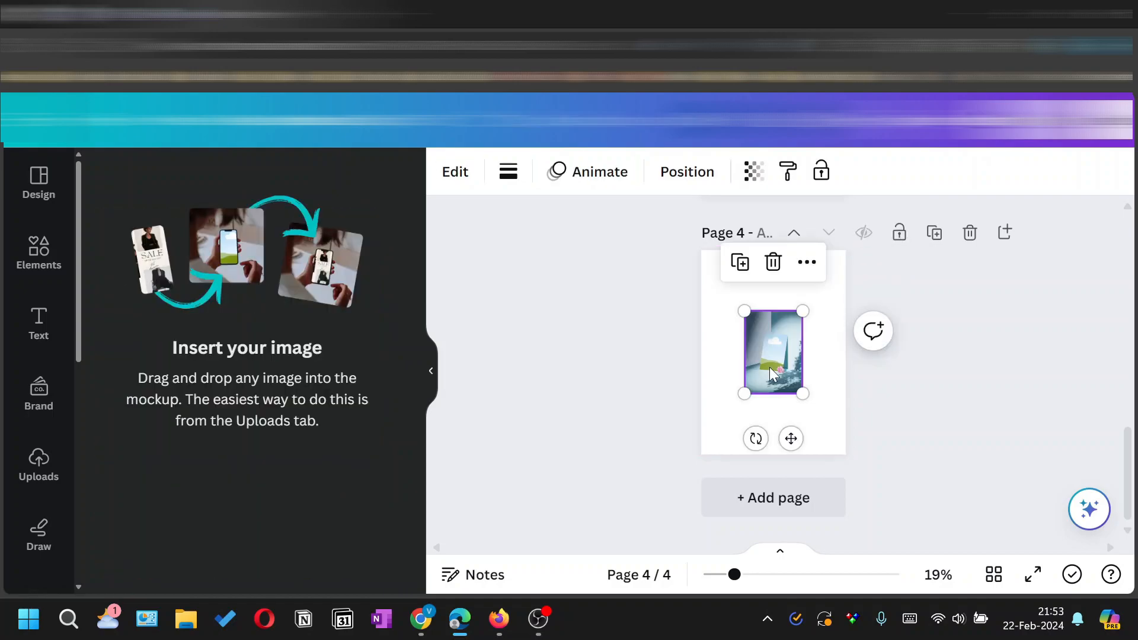
- Move the mockup to the page's upper-left corner and enlarge it to fill page 4
left_click_drag(774, 374, 727, 288)
left_click_drag(761, 332, 845, 454)
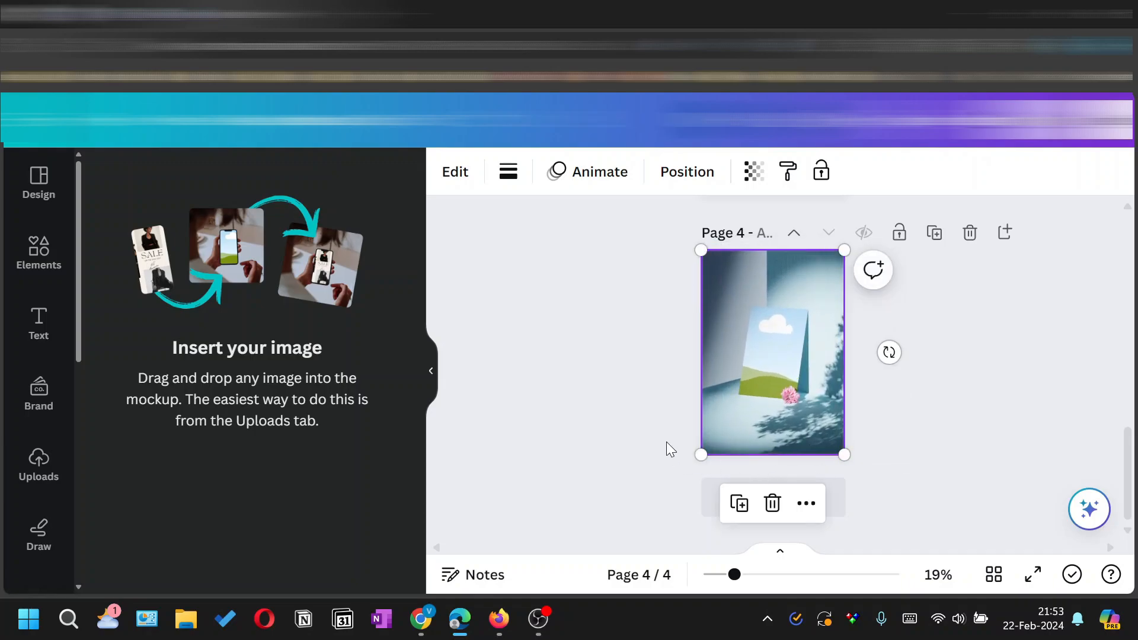
left_click(659, 406)
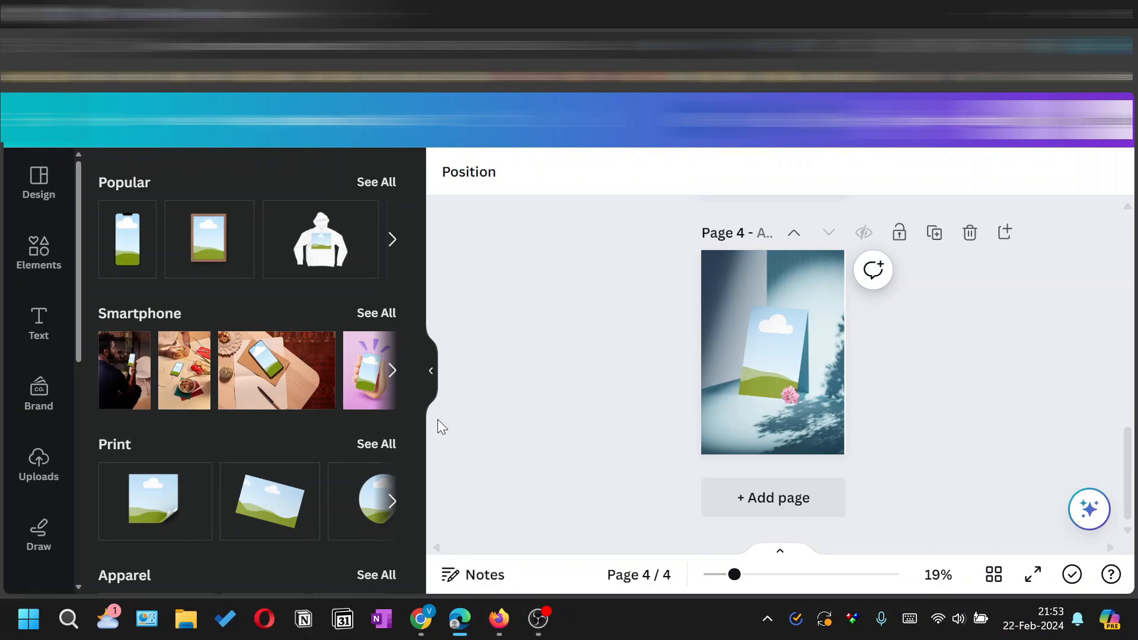
- Insert the uploaded daily planner image into the mockup on page 4 and preview the page in full screen
left_click(35, 475)
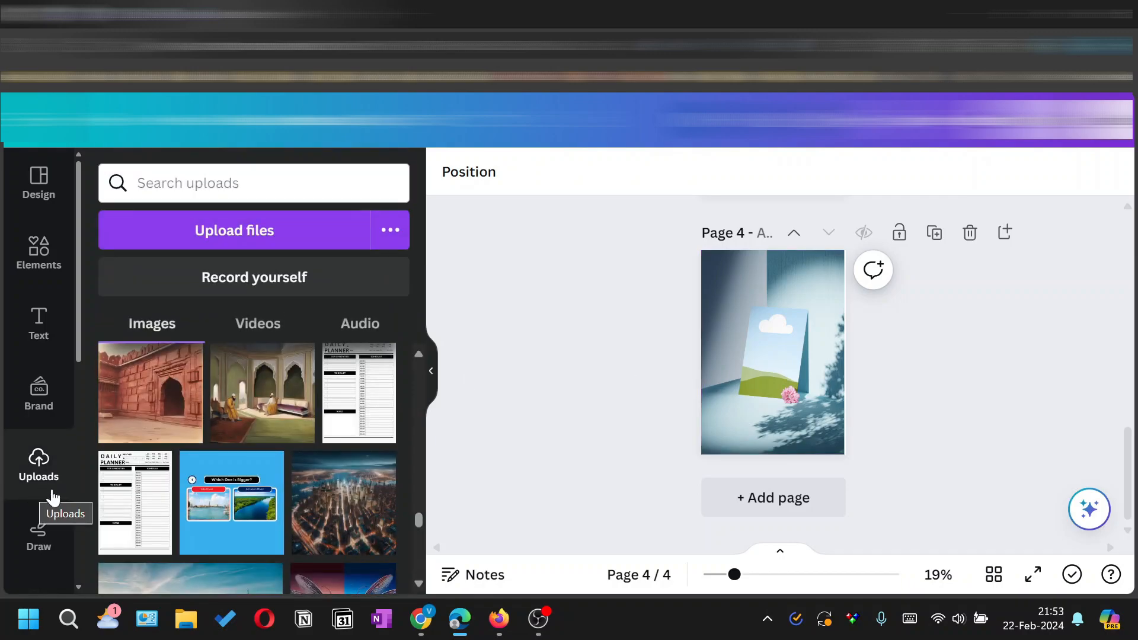
left_click_drag(358, 391, 773, 352)
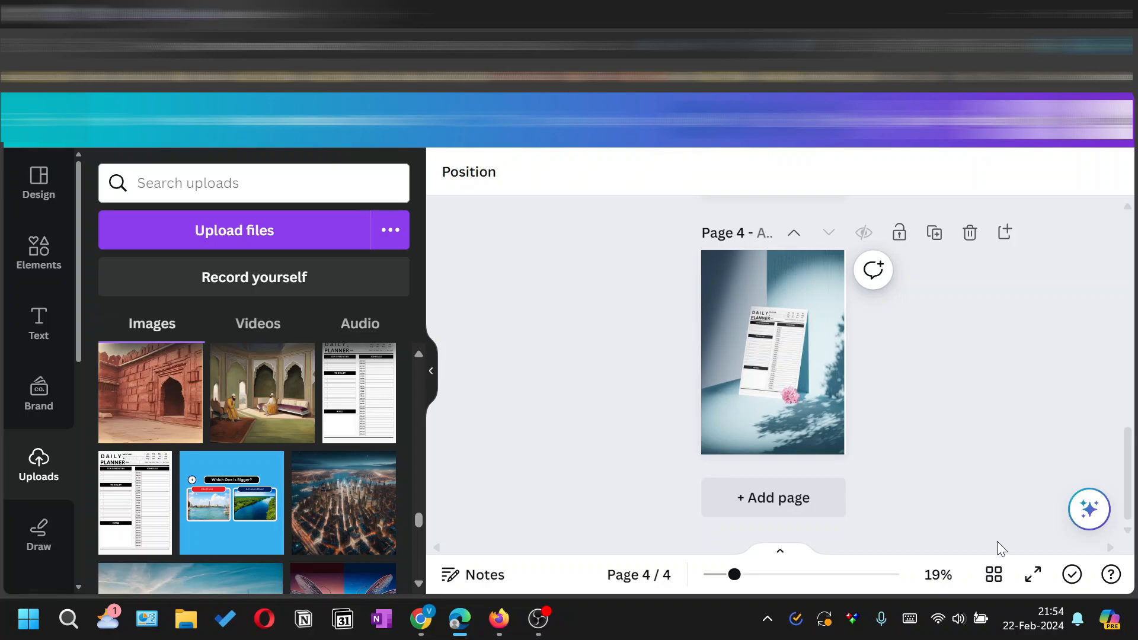
left_click(1033, 574)
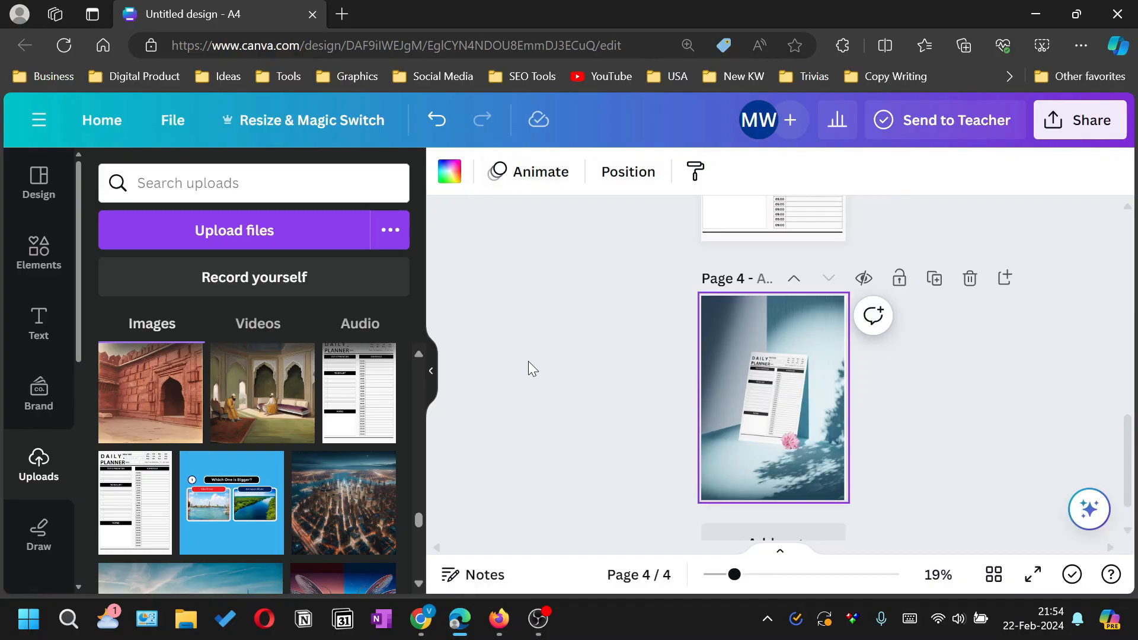
left_click(529, 361)
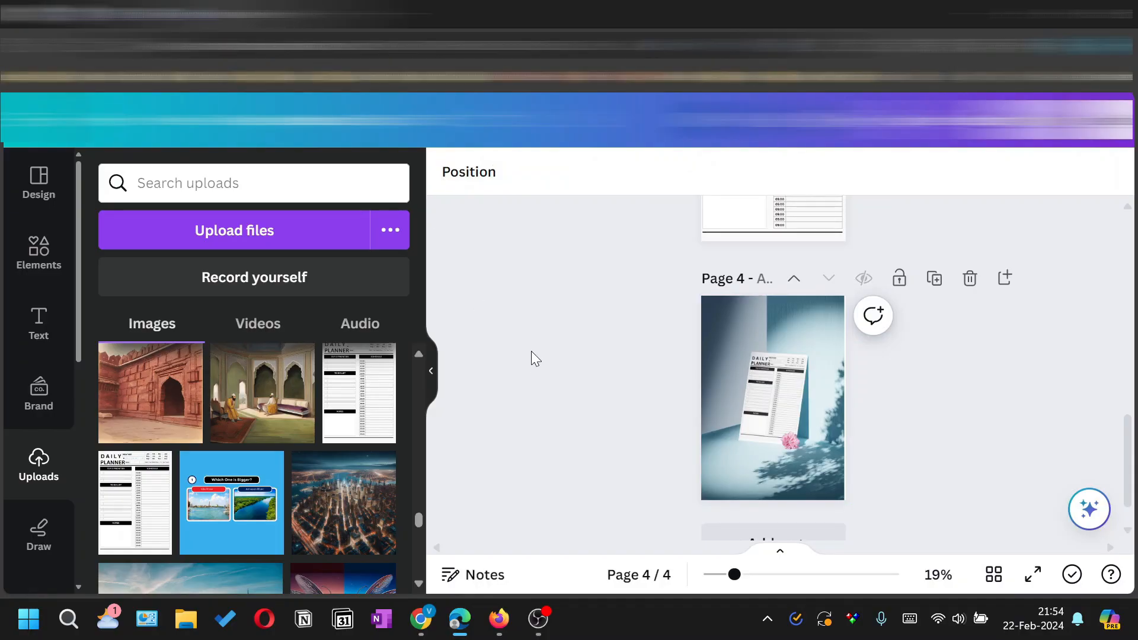